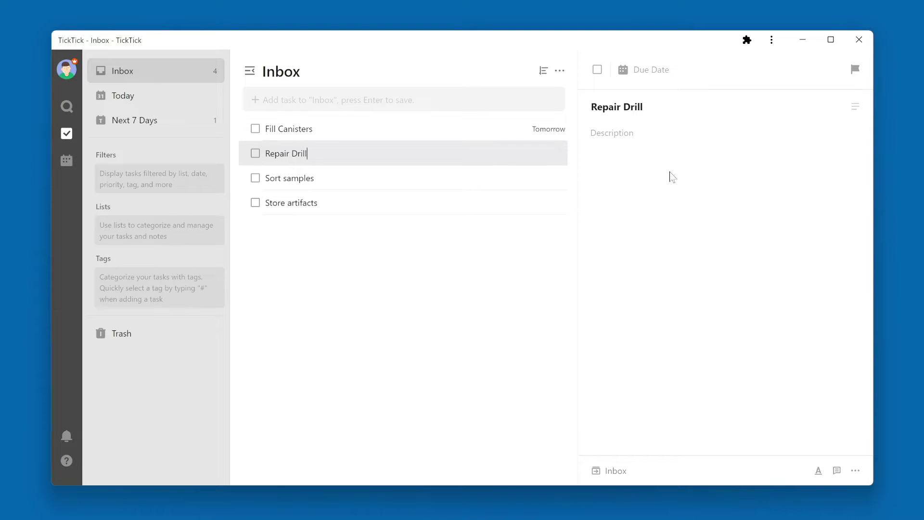
- Set Repair Drill's due date to February 3, trying Daily then Weekly repeat
click(644, 72)
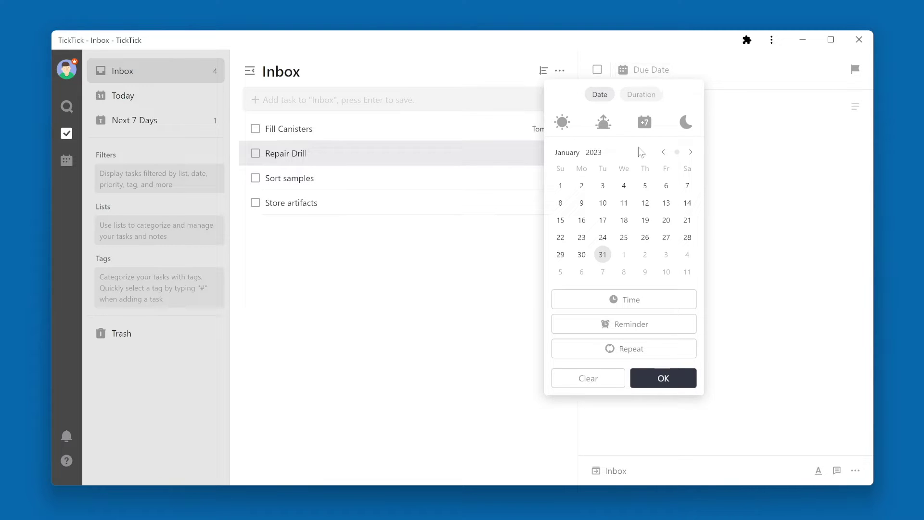
click(668, 258)
click(641, 356)
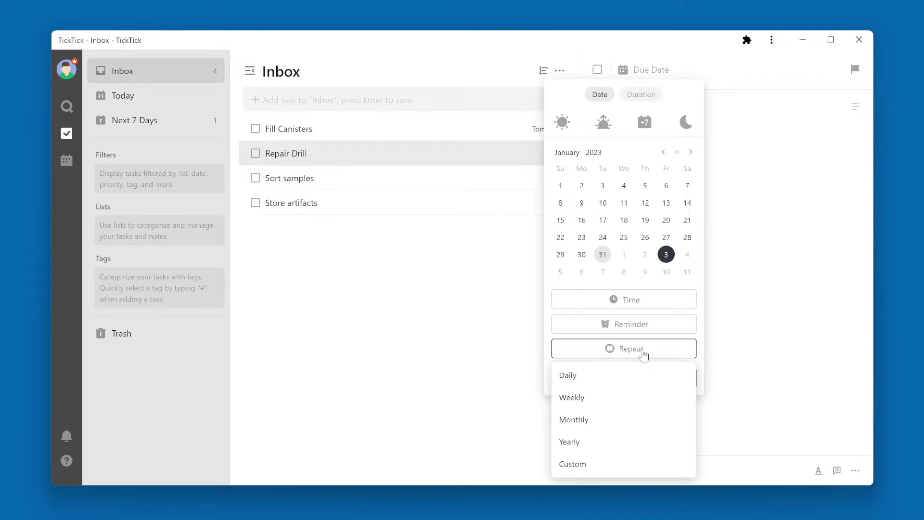
click(632, 382)
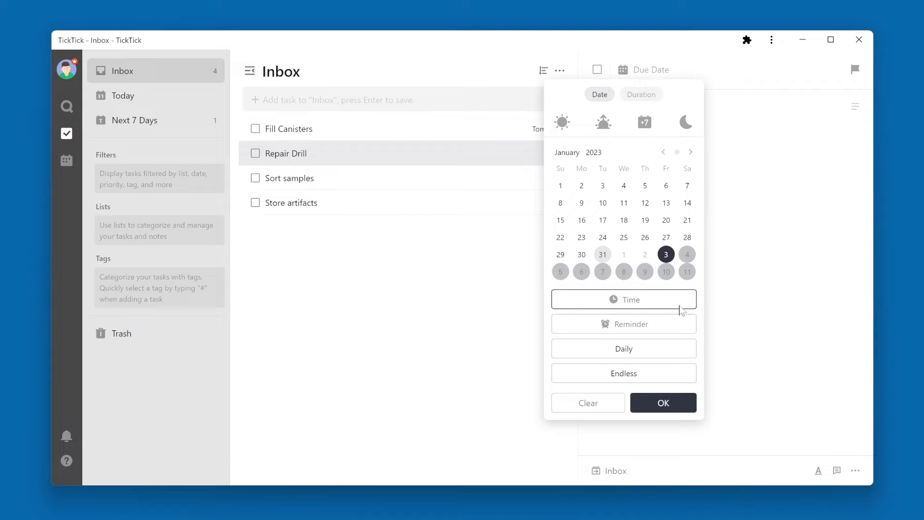
click(673, 353)
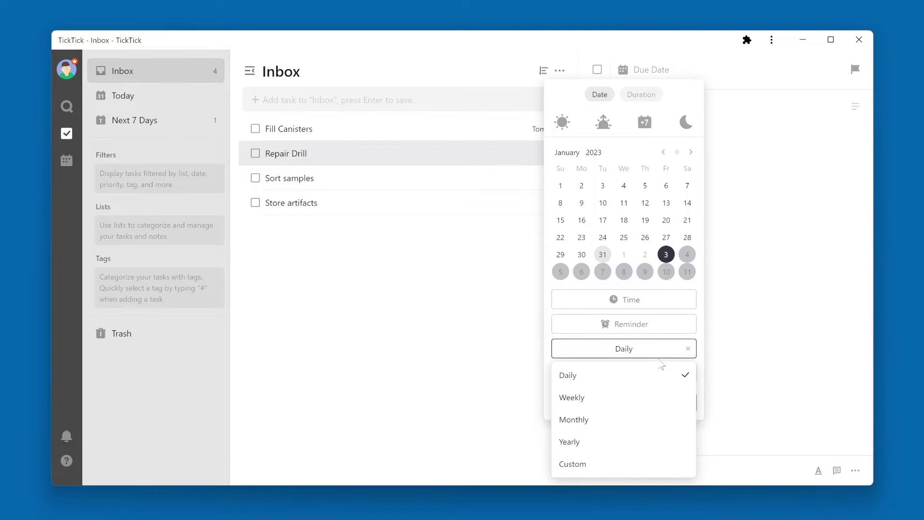
click(646, 398)
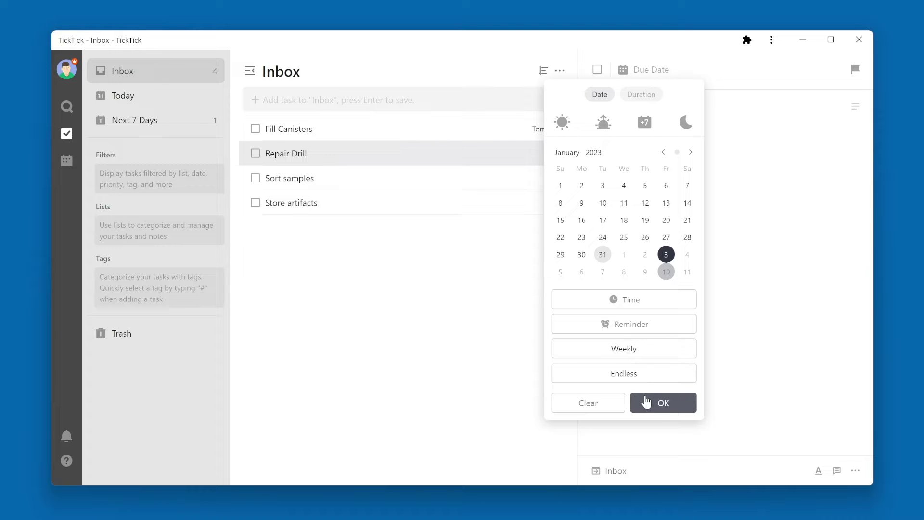
click(691, 152)
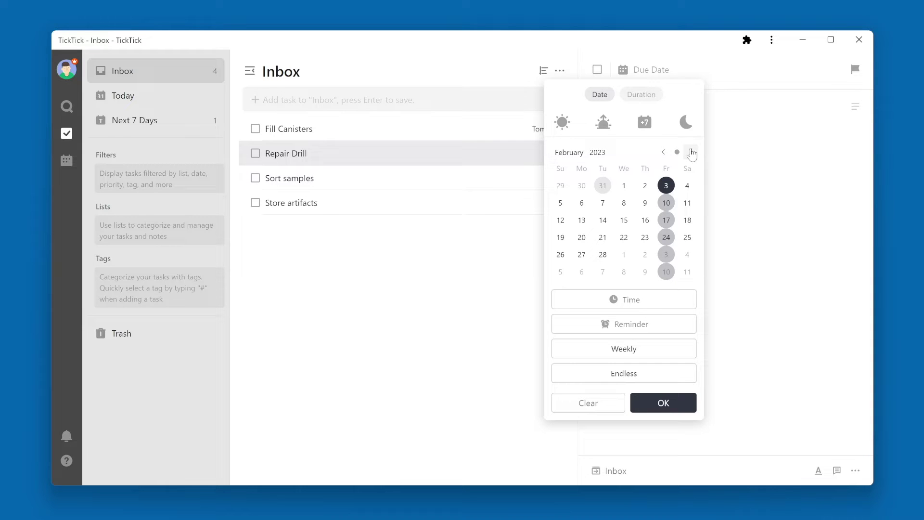
- Try Monthly and Yearly repeats, then bring the calendar back to January
click(673, 351)
click(615, 420)
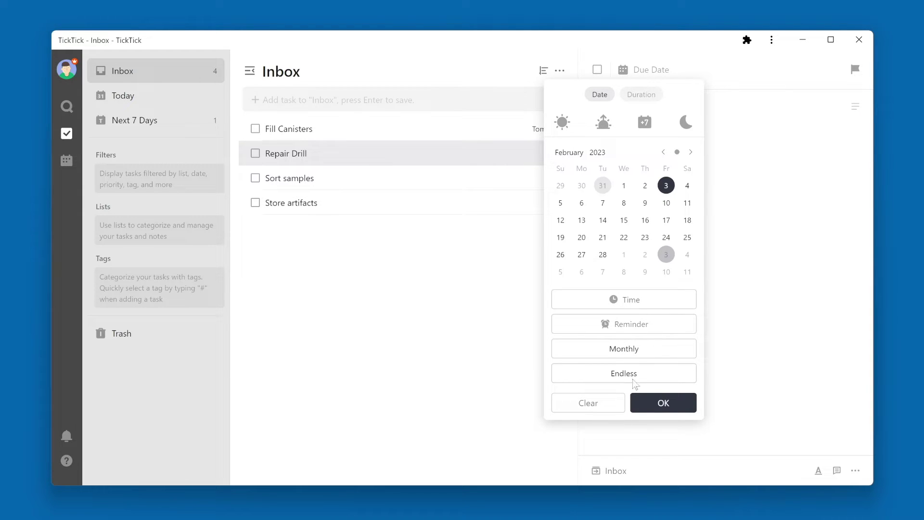
click(645, 350)
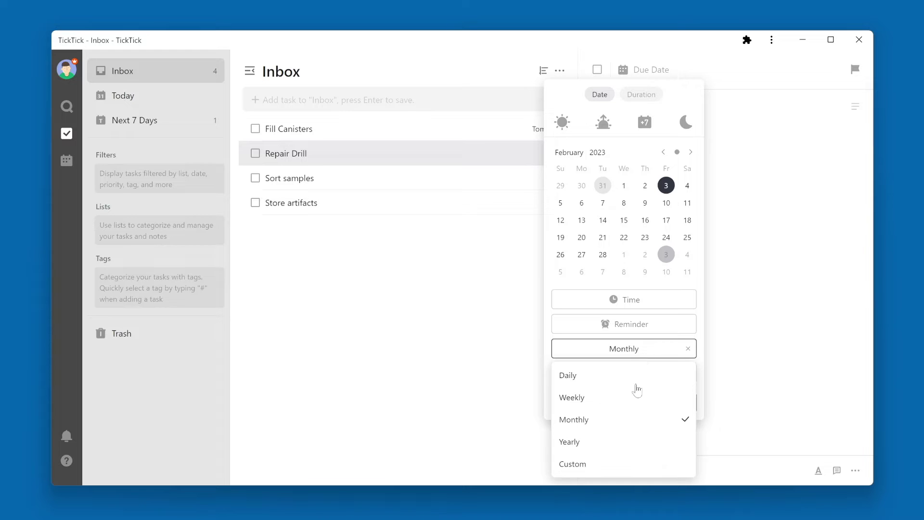
click(622, 442)
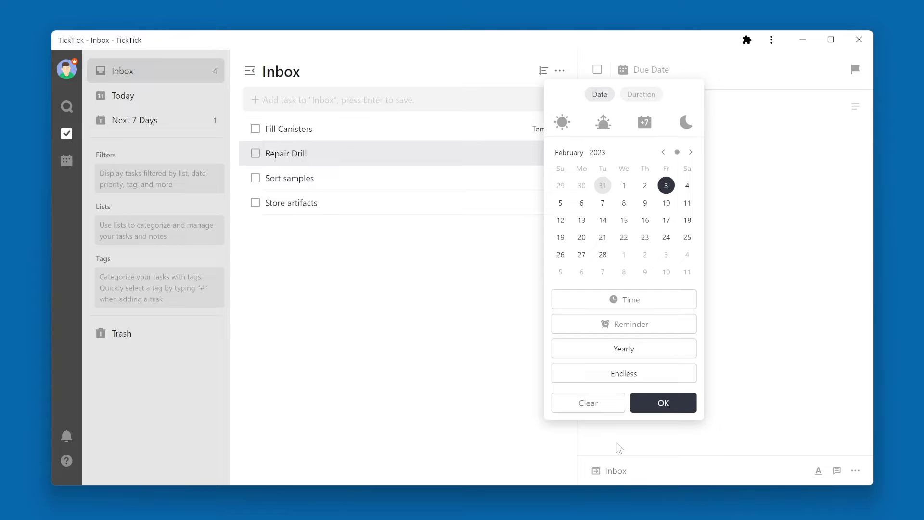
key(Page_Up)
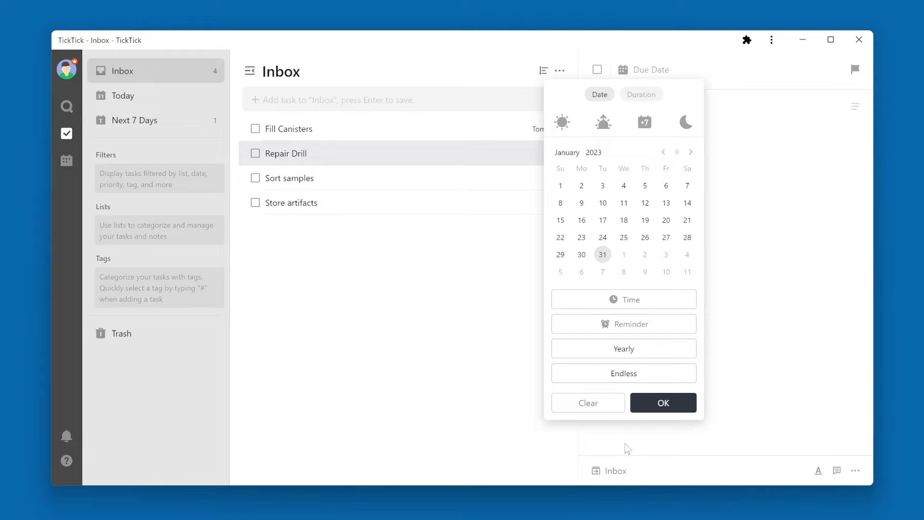
- Switch the repeat back to Weekly and reselect February 3 as the due date
click(635, 350)
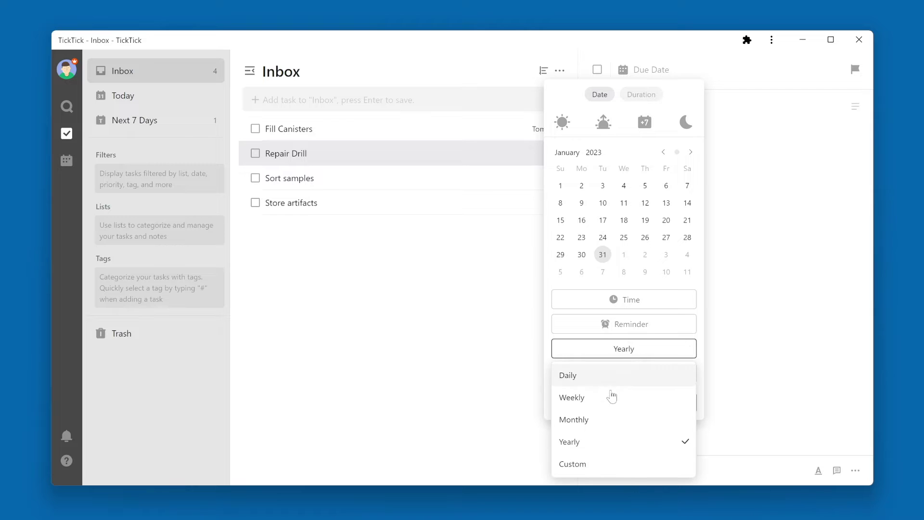
click(612, 398)
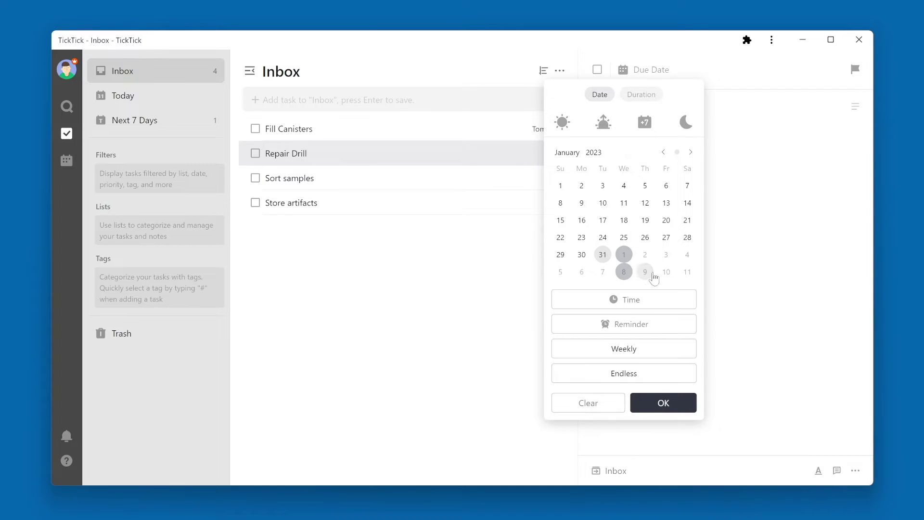
click(666, 255)
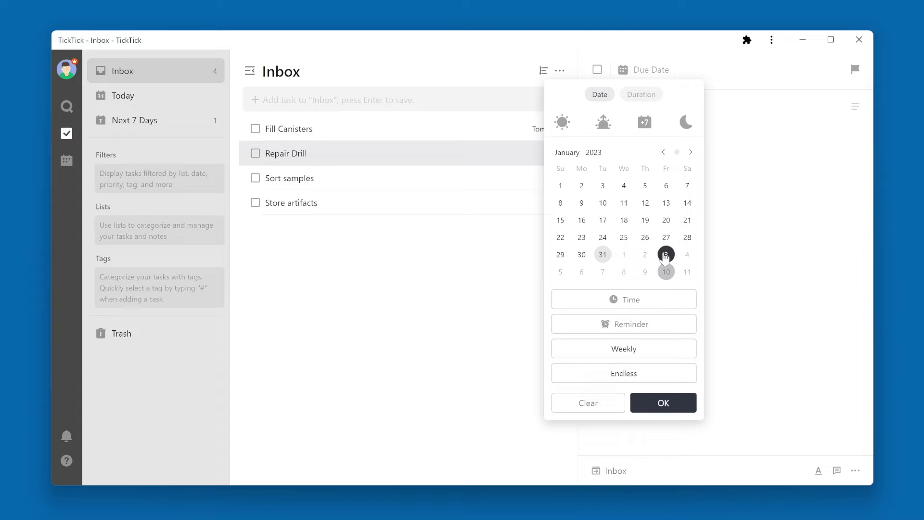
click(637, 351)
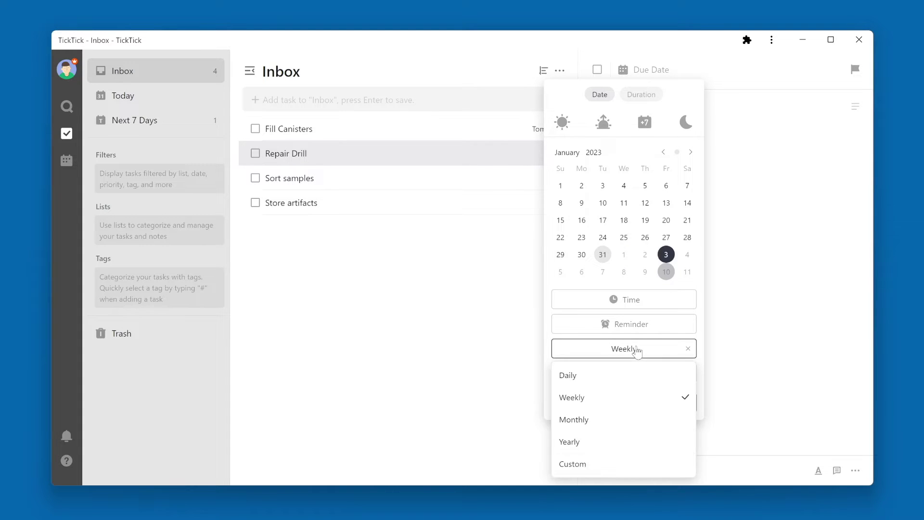
- In custom repeat, try basing it on completion date, then switch to specific dates
click(619, 465)
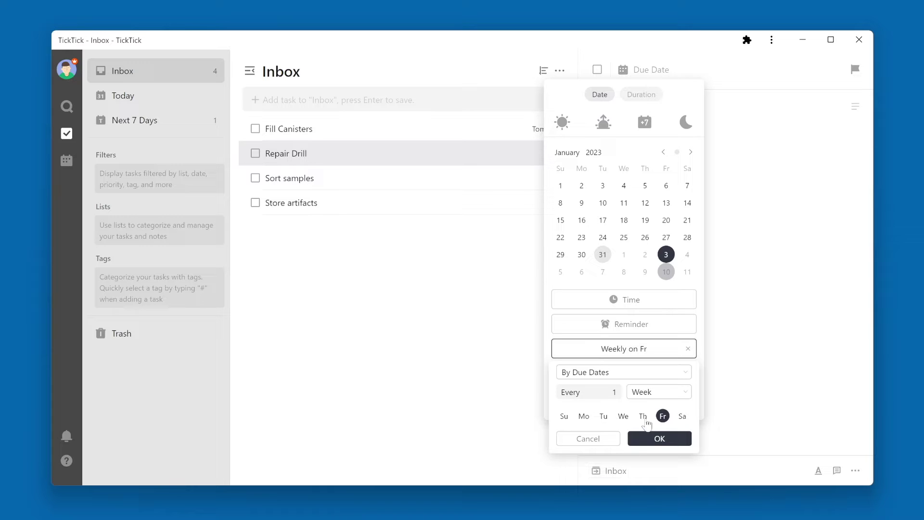
click(645, 374)
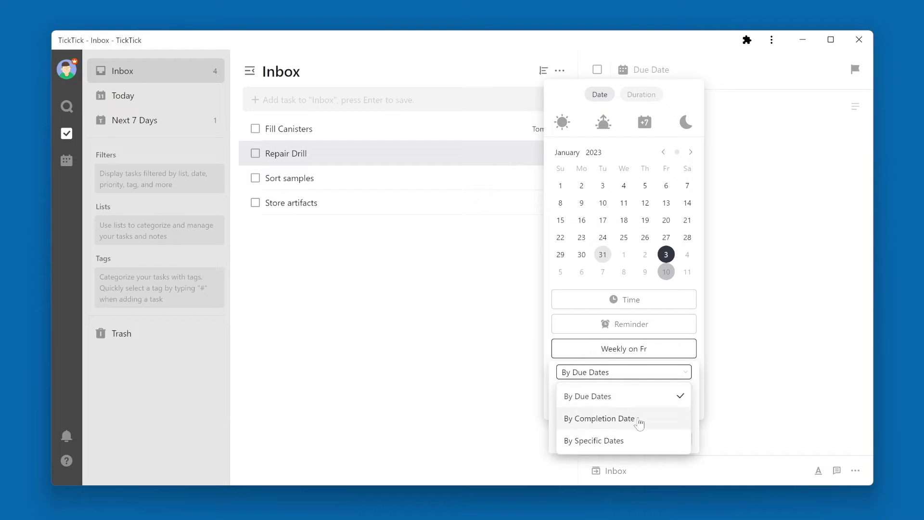
click(638, 423)
click(656, 373)
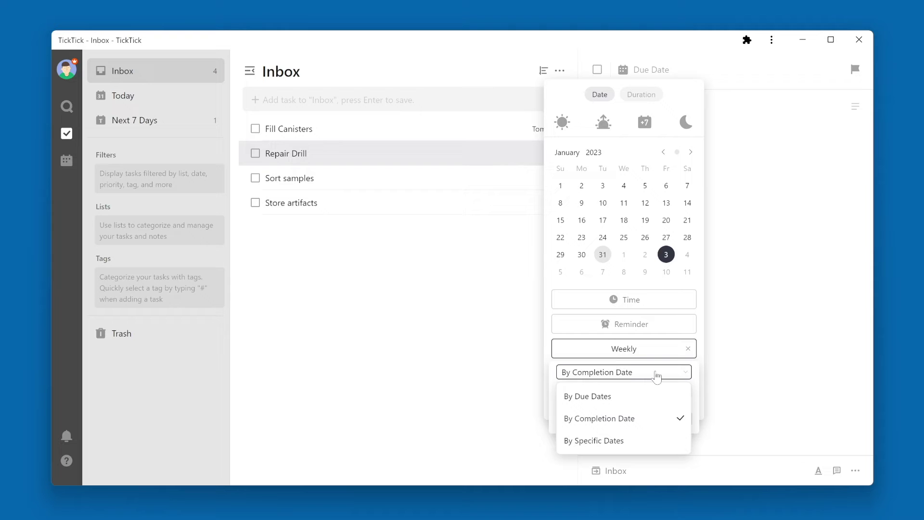
click(649, 443)
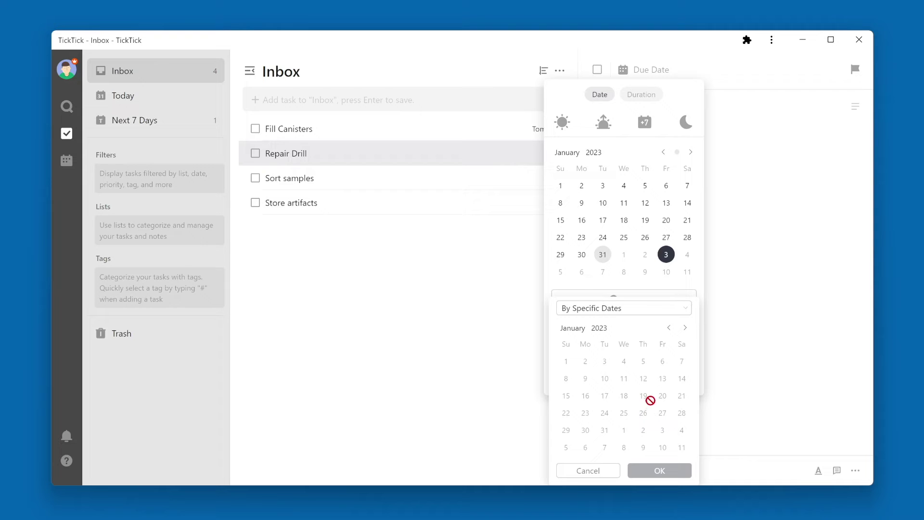
- Pick February 3, 7, 9, 10, 11, 15, 21, 22 and 28 as repeat dates and confirm
click(685, 327)
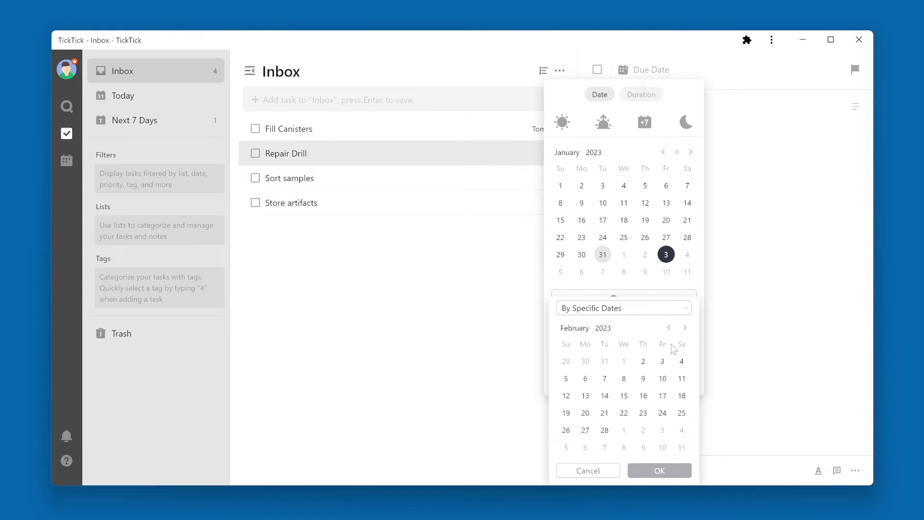
click(662, 362)
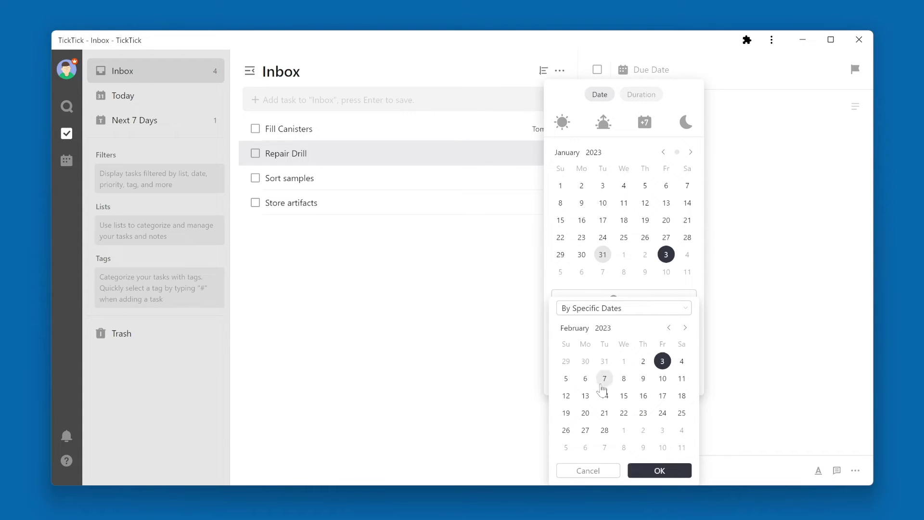
click(604, 378)
click(643, 379)
click(662, 379)
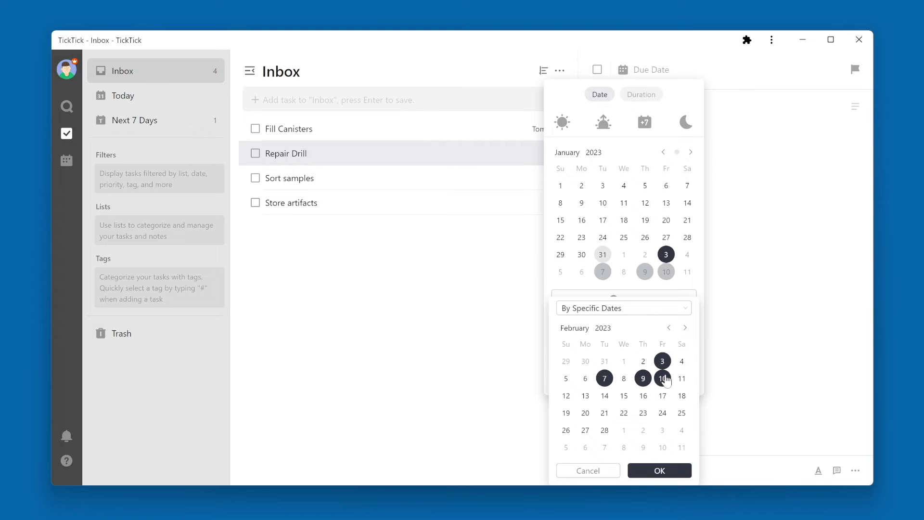
click(681, 379)
click(624, 395)
click(624, 414)
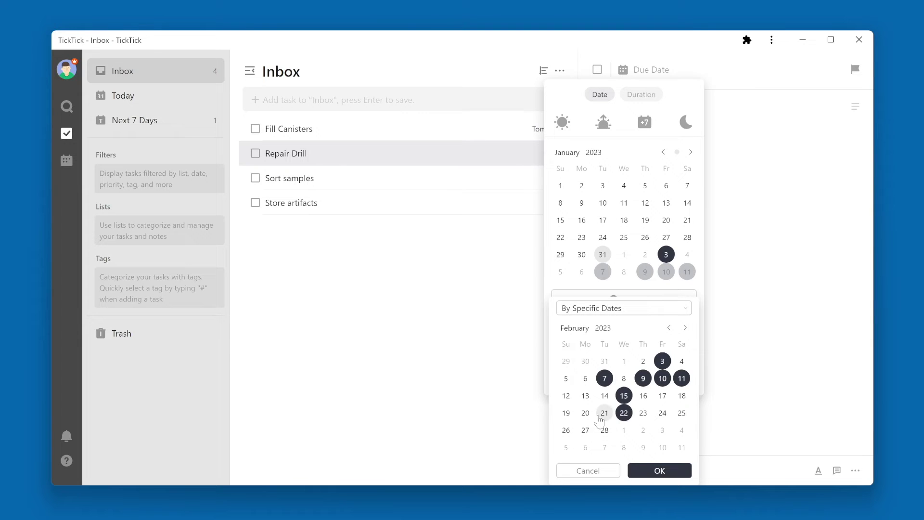
click(605, 414)
click(605, 430)
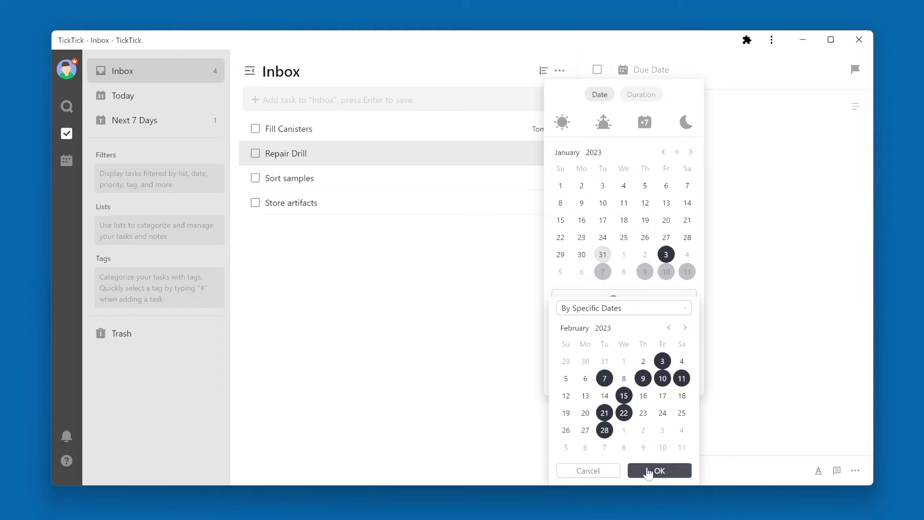
click(648, 471)
- Change the repeat option to Weekly
click(640, 348)
click(640, 398)
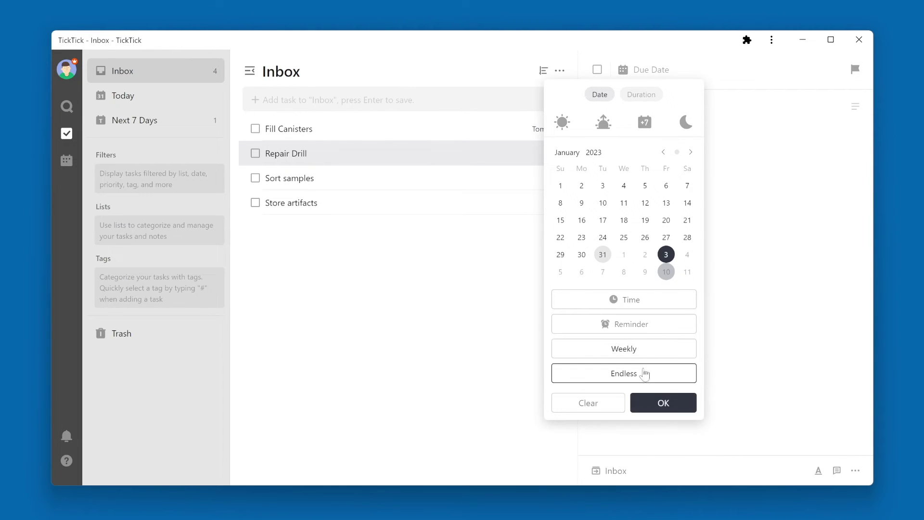
click(642, 351)
- In custom repeat, set the interval to every 3 and add Monday as a repeat day
click(631, 463)
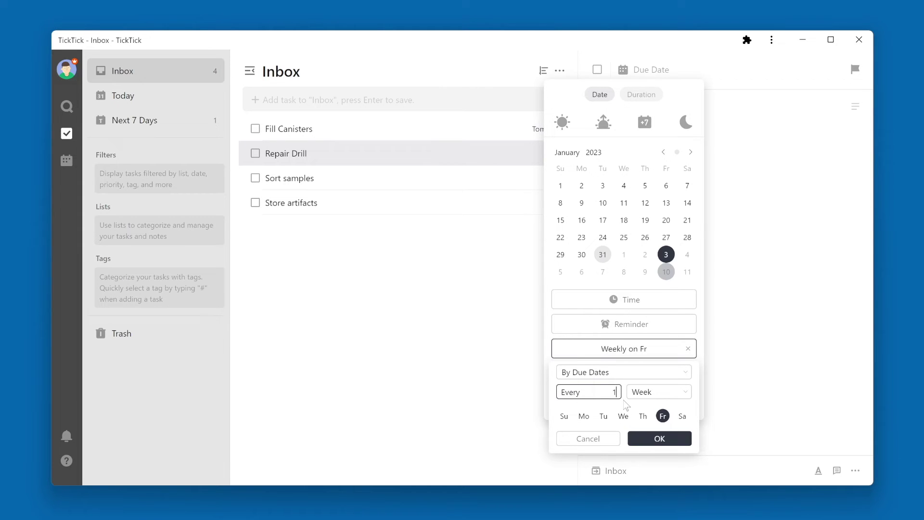
key(BackSpace)
text(2)
key(BackSpace)
text(3)
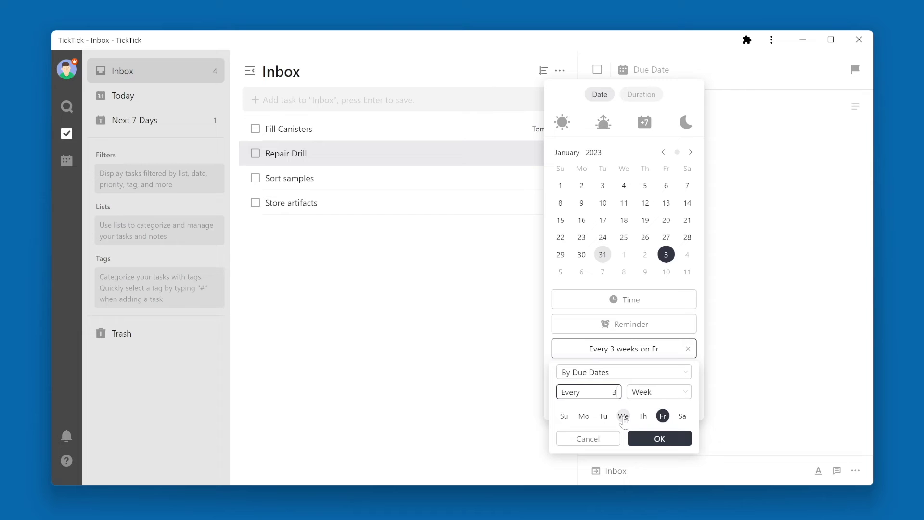
click(584, 417)
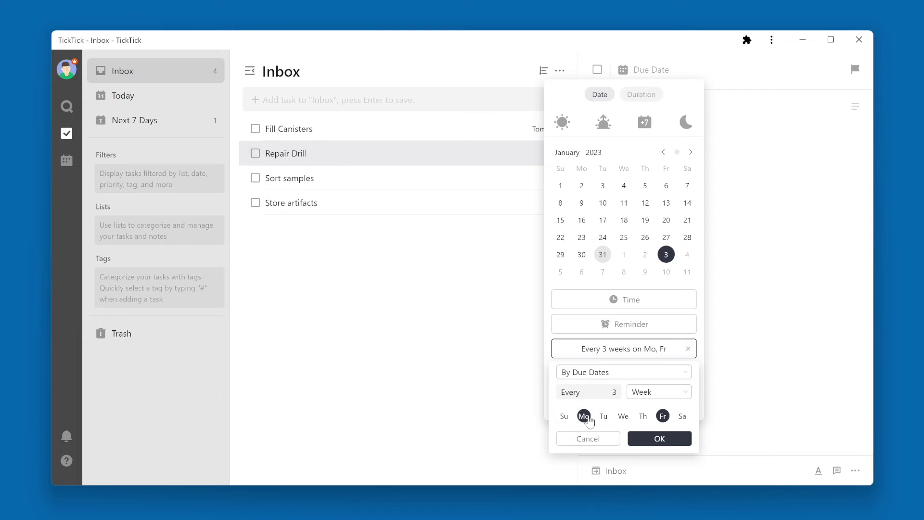
- Switch the unit to months and repeat on the last workday of the month
click(670, 392)
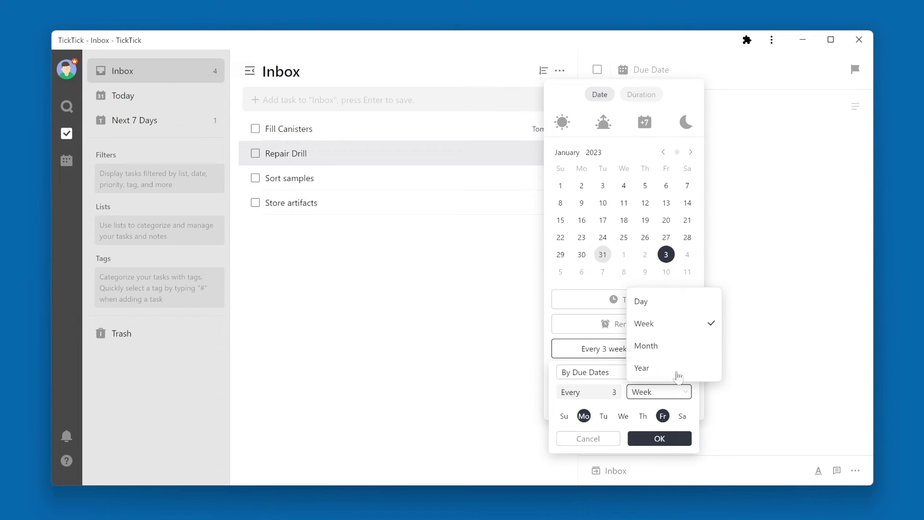
click(680, 346)
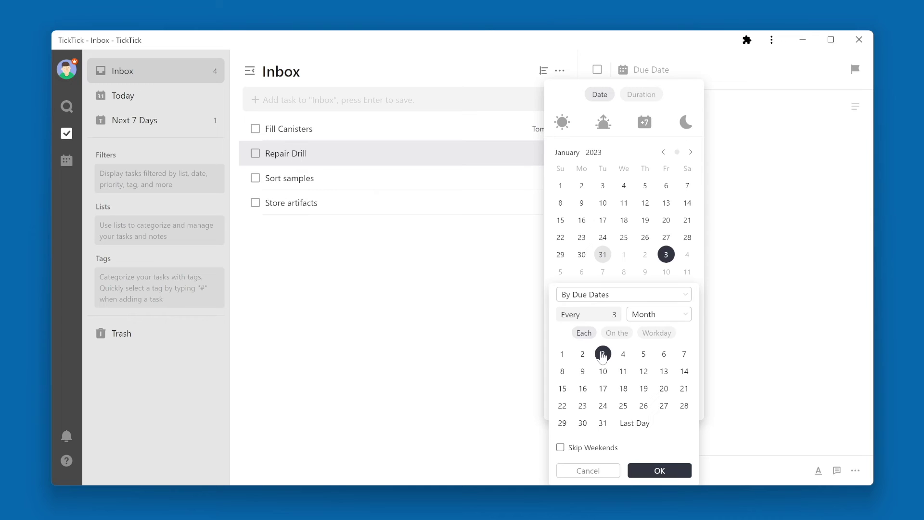
click(616, 333)
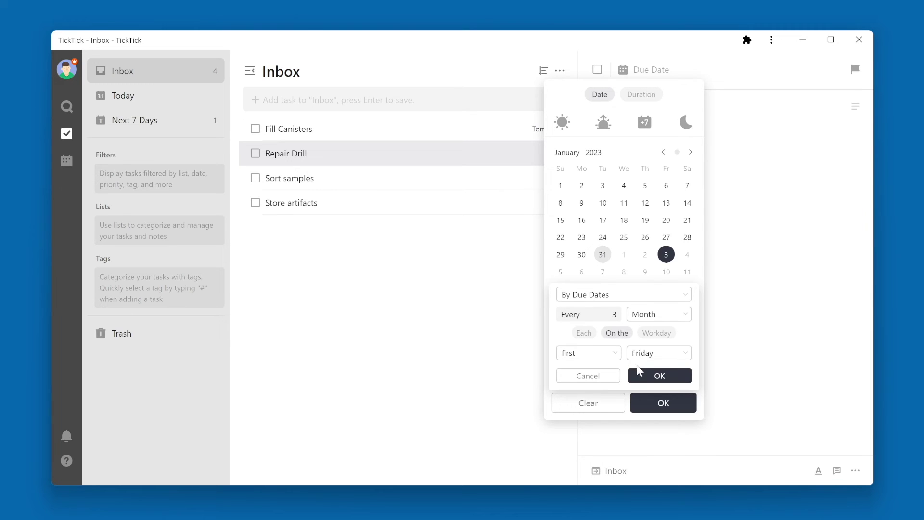
click(651, 333)
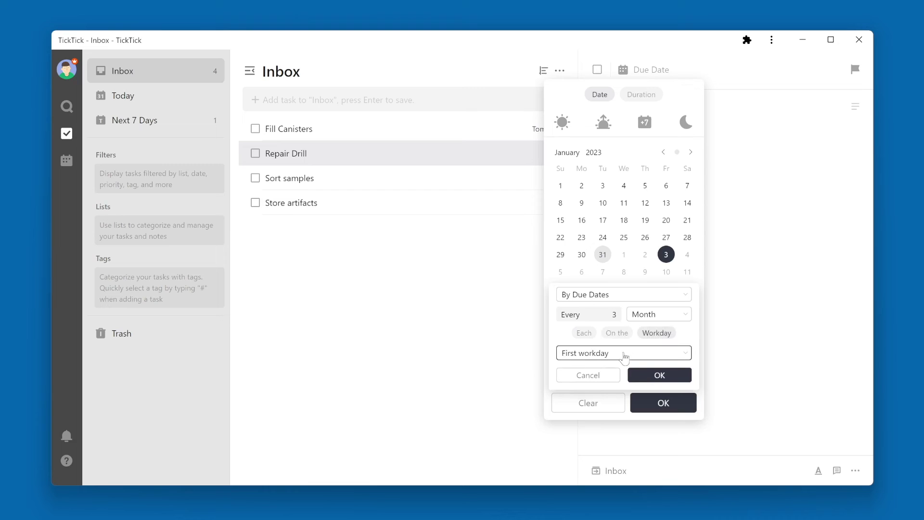
click(620, 359)
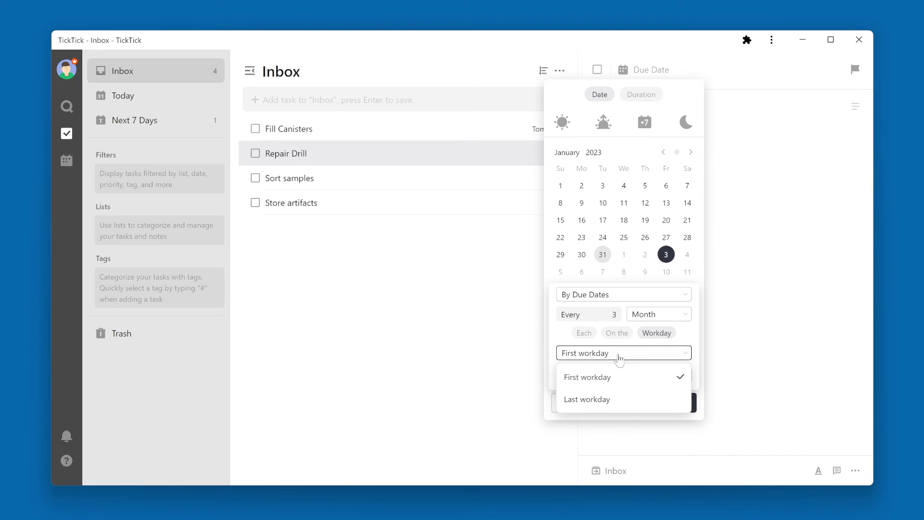
click(611, 401)
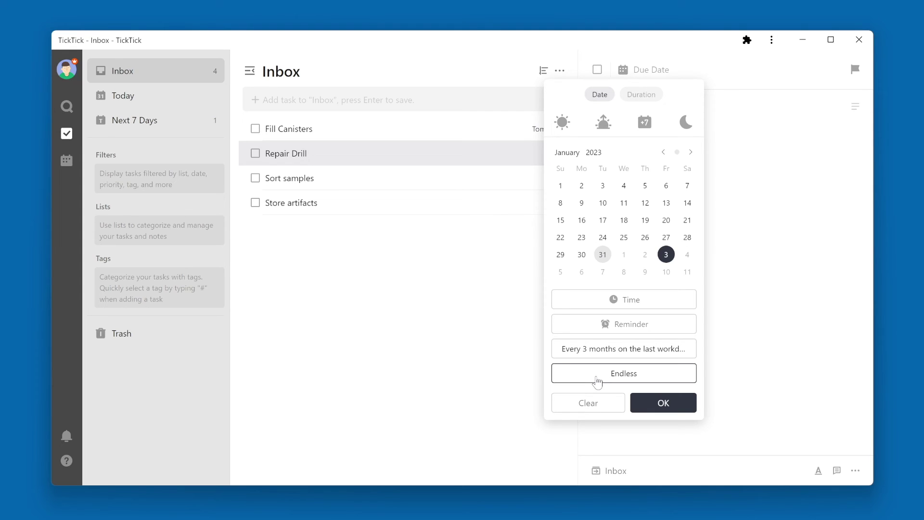
click(597, 380)
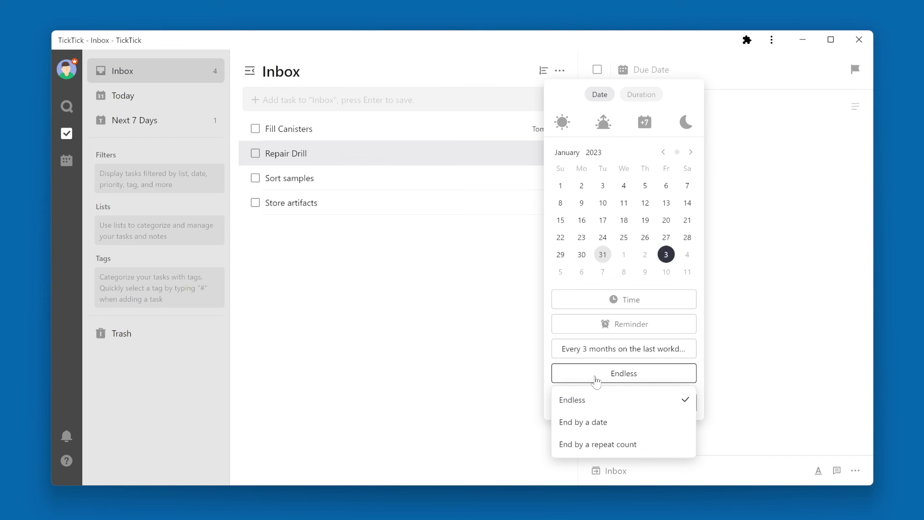
- Make the repeat end on a date, June 1, 2024
click(613, 432)
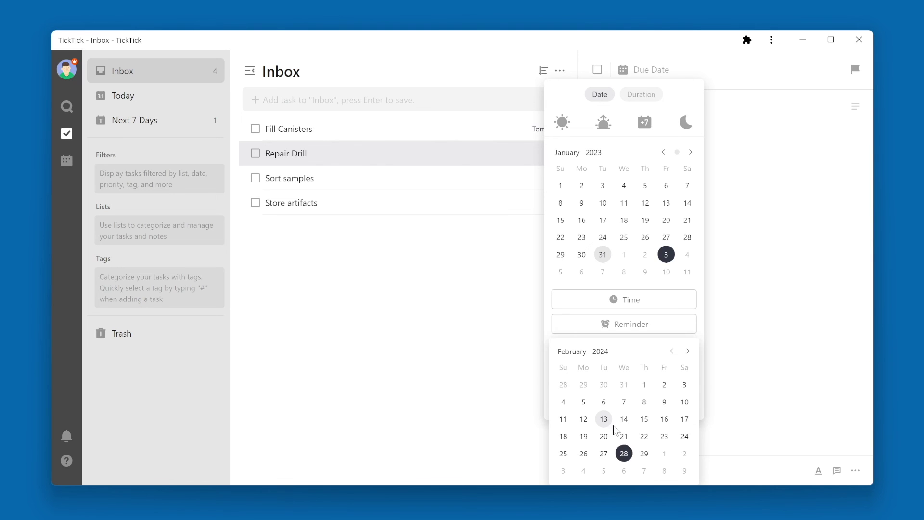
click(689, 351)
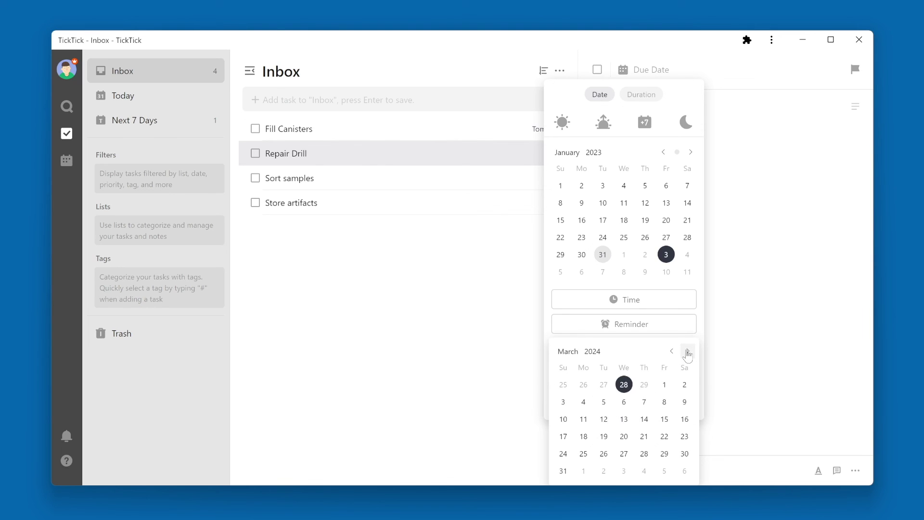
click(689, 351)
click(690, 352)
click(689, 352)
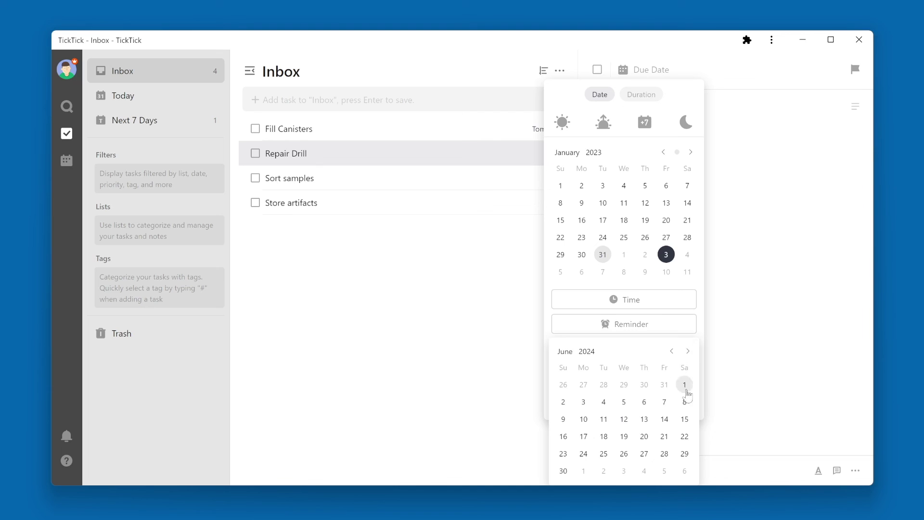
click(685, 385)
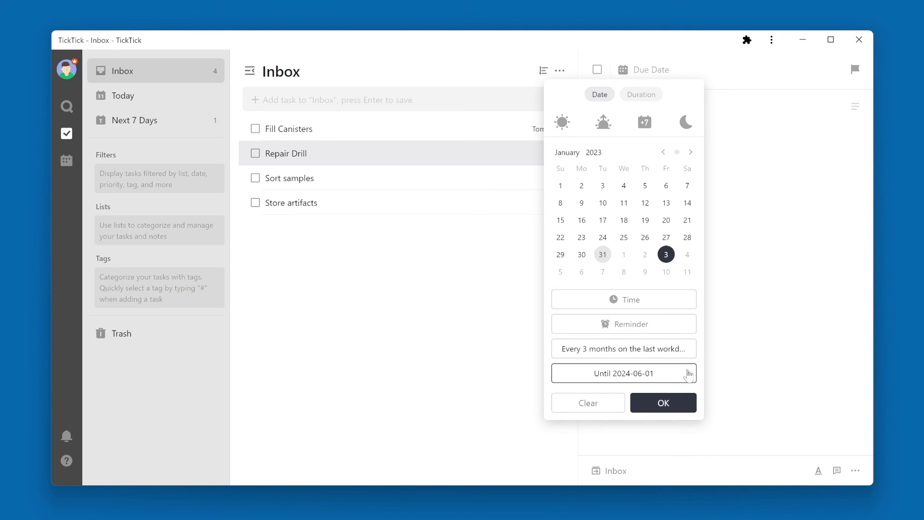
- Remove the end date and instead end the repeat after 10 times
click(687, 374)
click(688, 376)
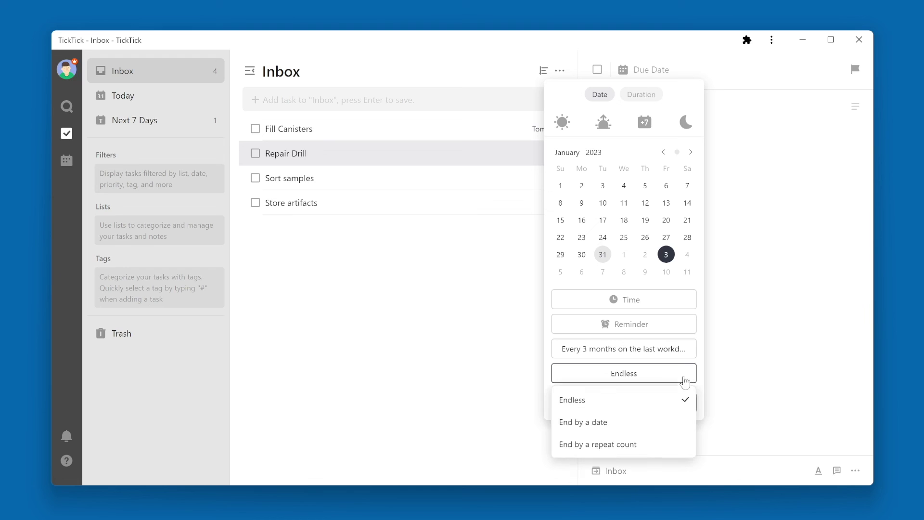
click(638, 447)
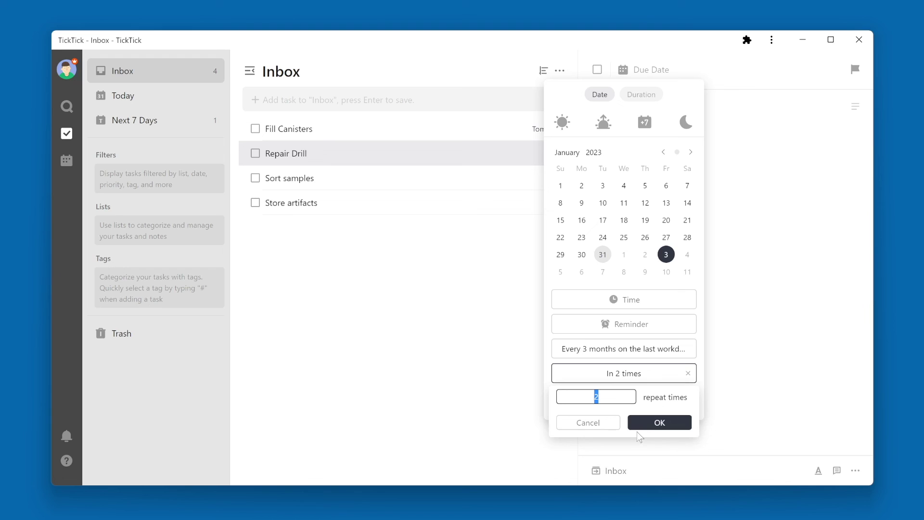
text(10)
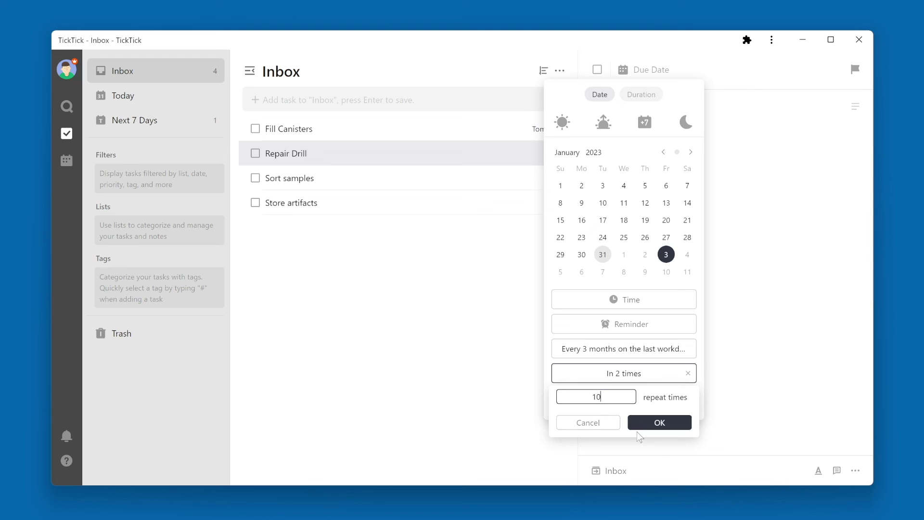